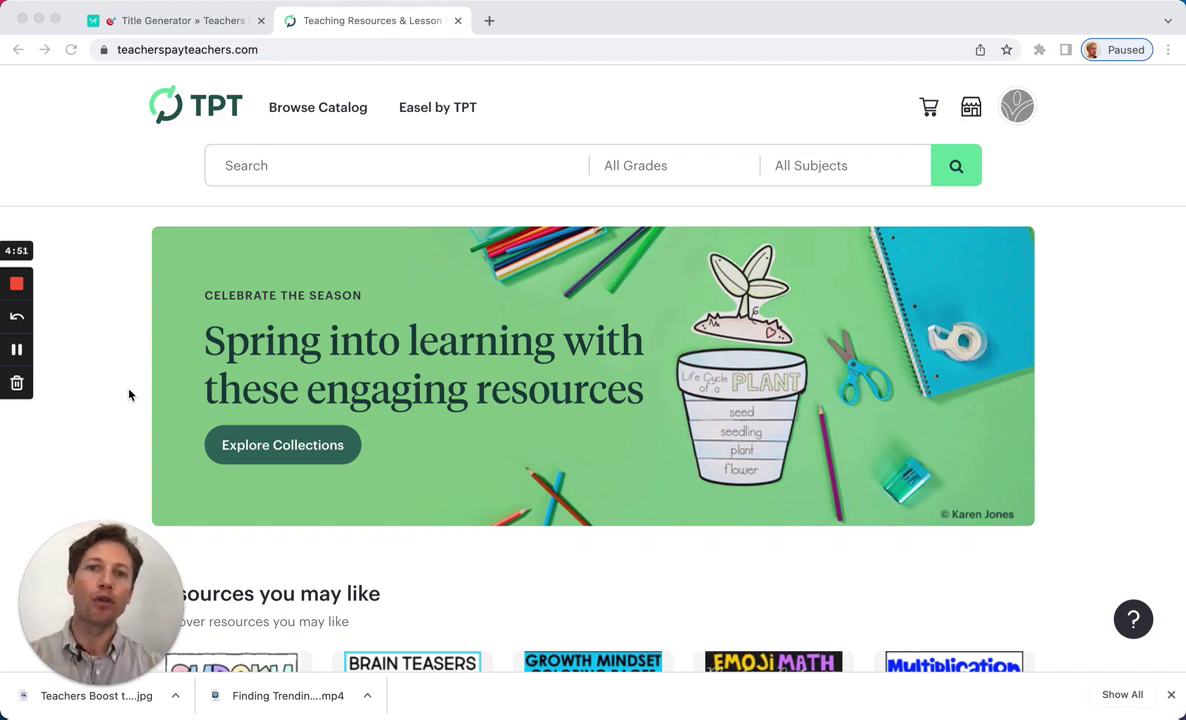
Start a new product from the TPT seller store menu via Add New Product
left_click(963, 126)
left_click(969, 118)
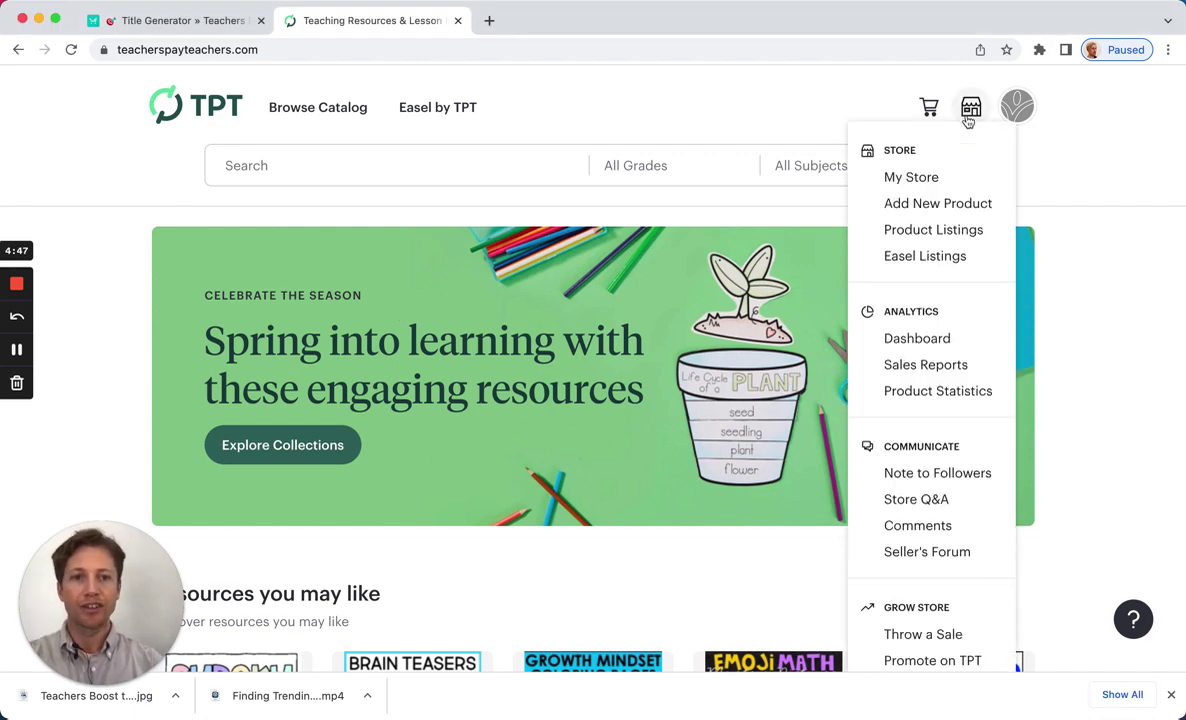
left_click(916, 206)
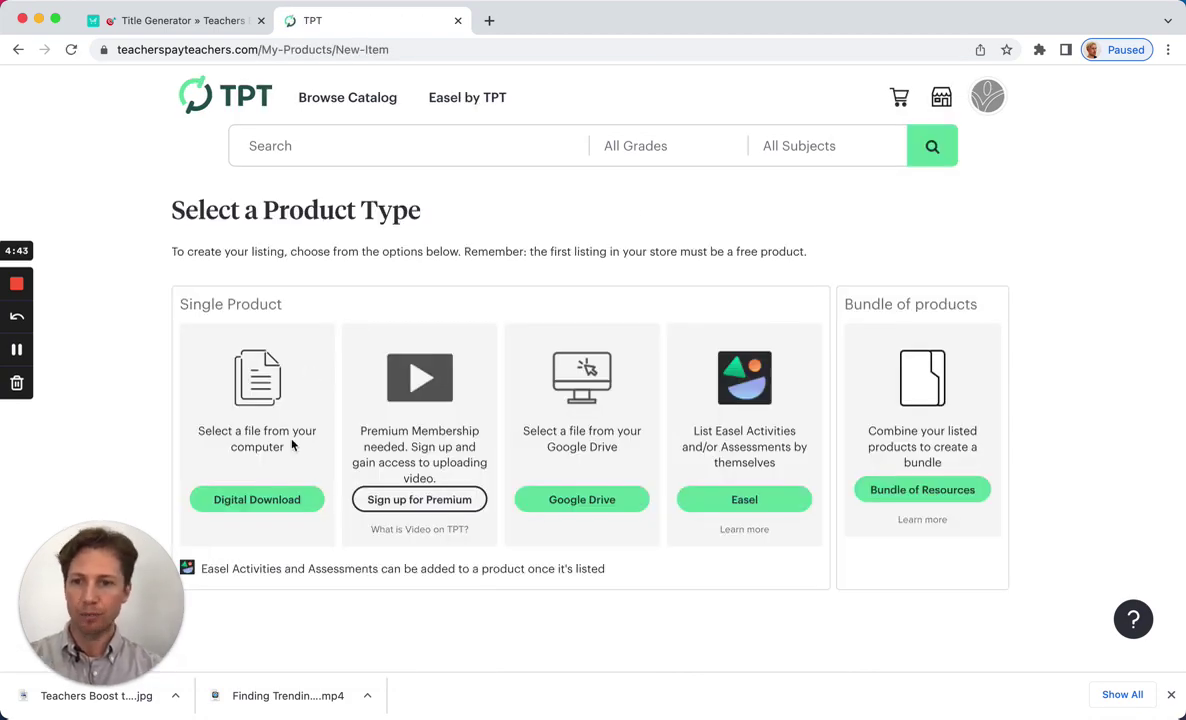
Choose Digital Download as the product type and focus the empty Title field
left_click(276, 500)
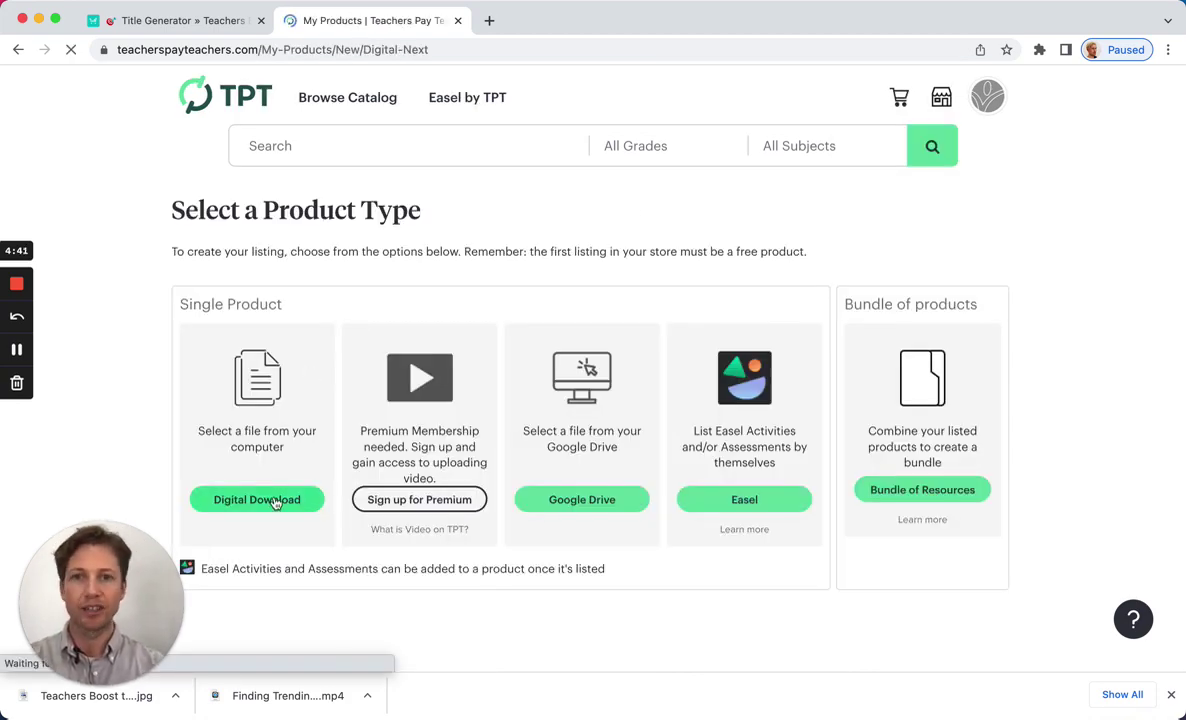
left_click(214, 446)
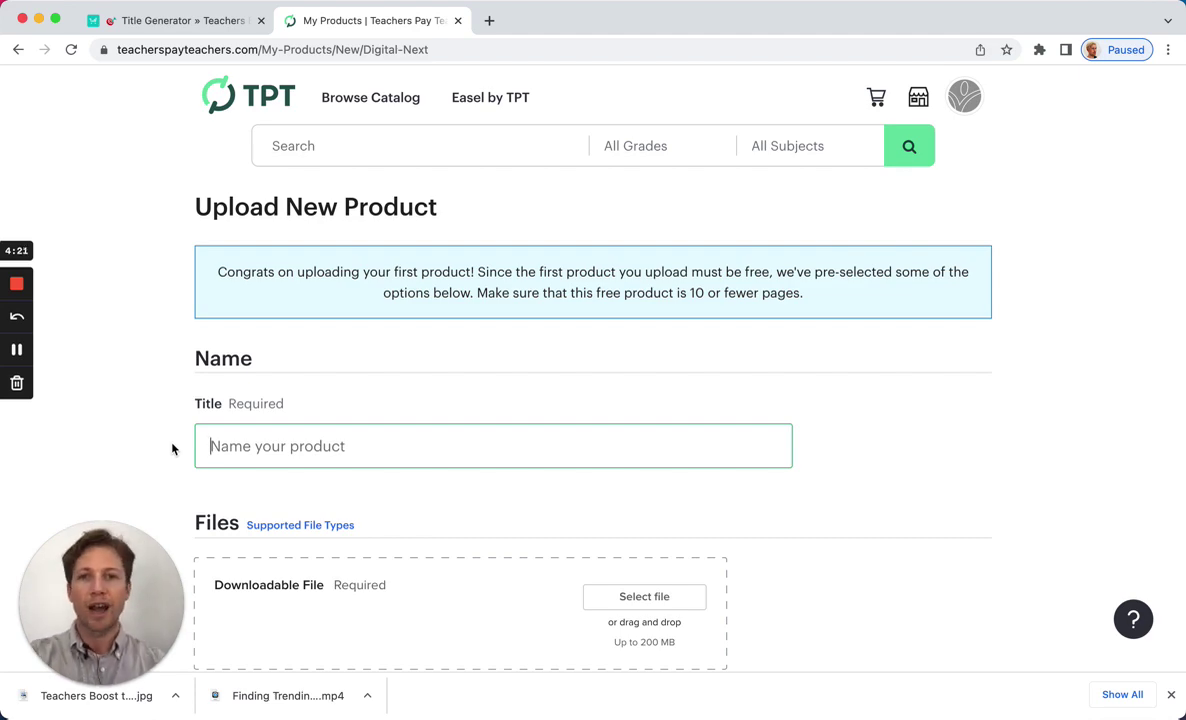
Enter 'End Of The Year Math Projects 3rd Grade' as the Title Generator's trending keyword
key("ctrl+shift+Tab")
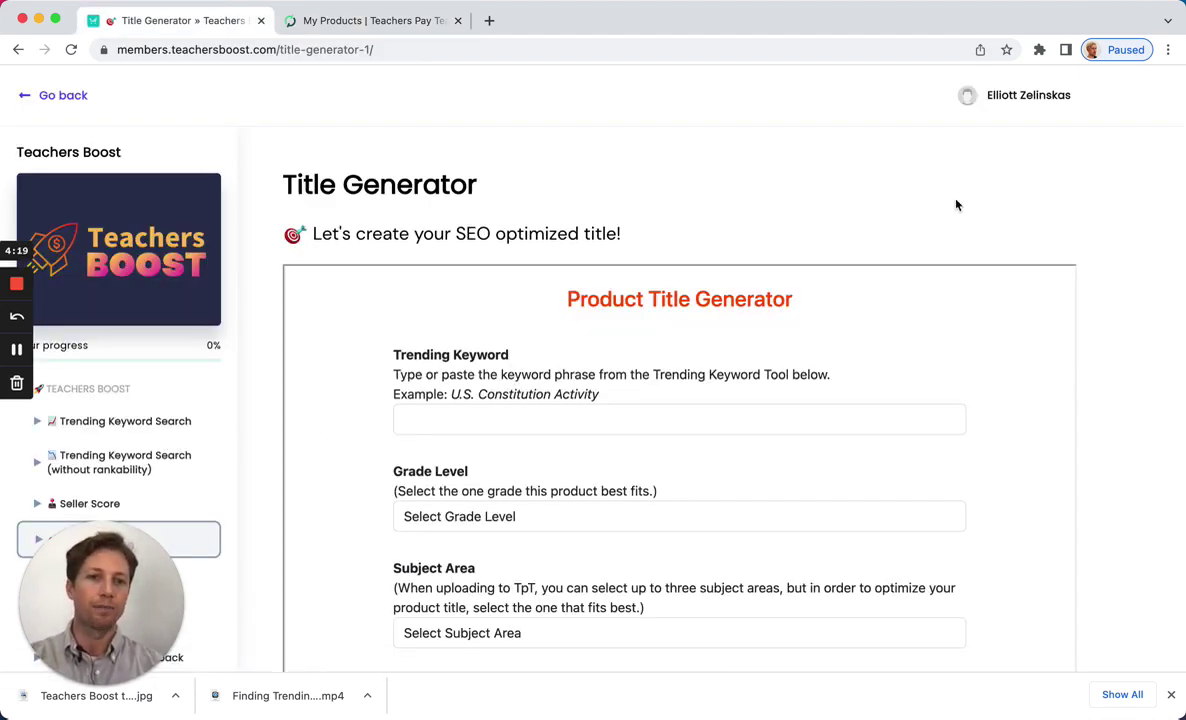
scroll(1113, 240, "down", 3)
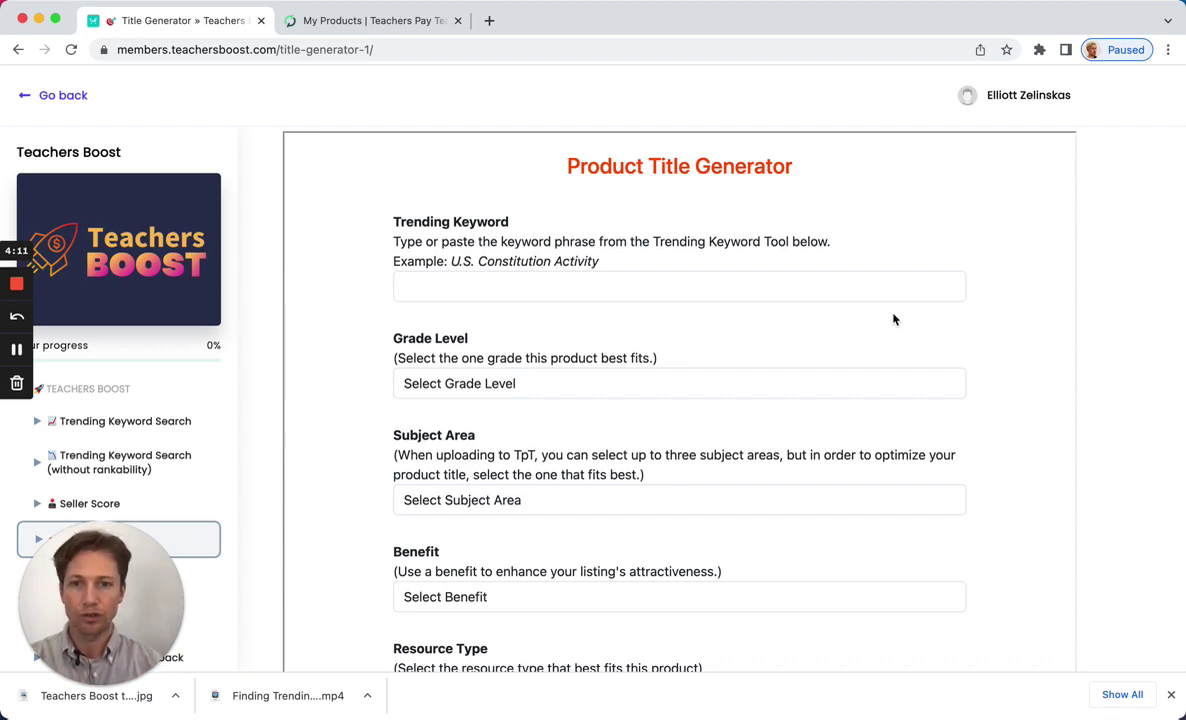
left_click(675, 285)
type("End Of The Year Math Projects 3rd Grade")
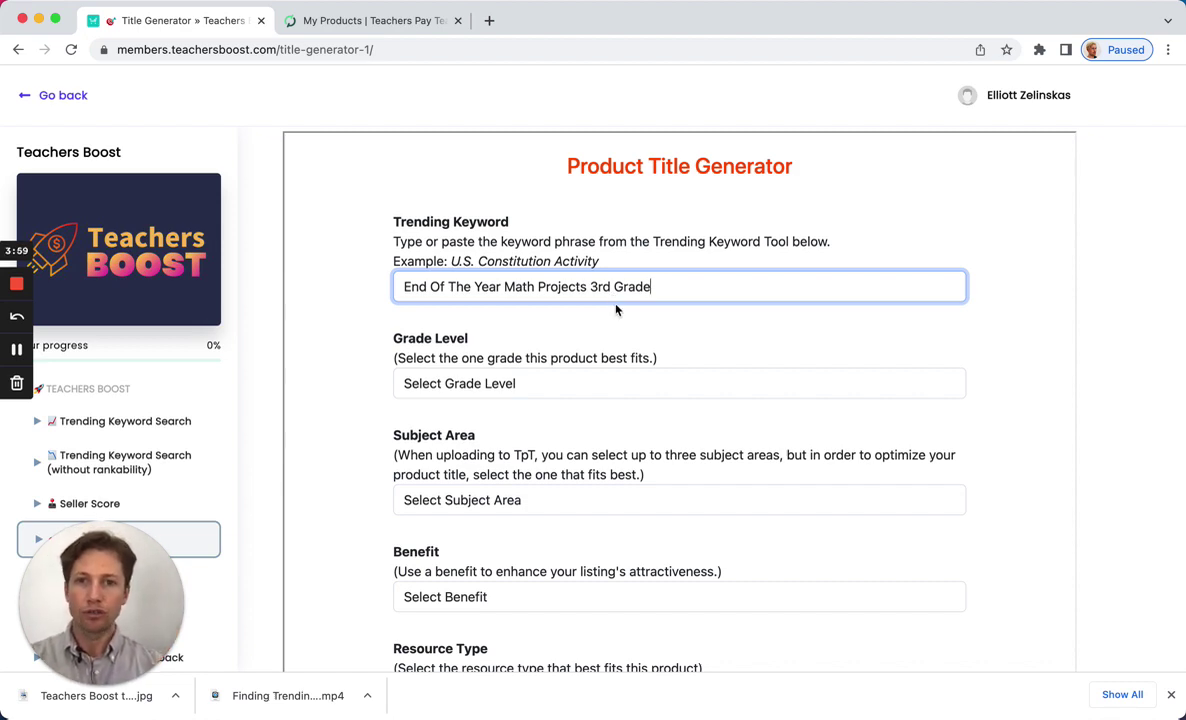
scroll(614, 310, "down", 2)
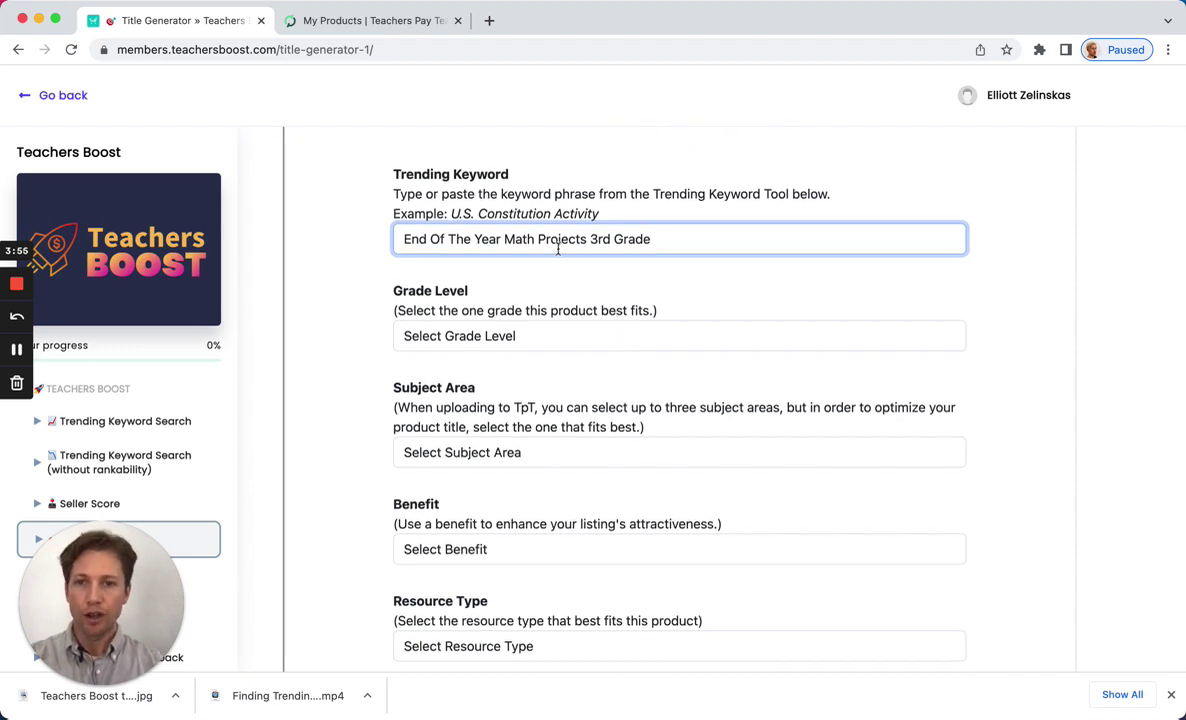
scroll(518, 245, "down", 3)
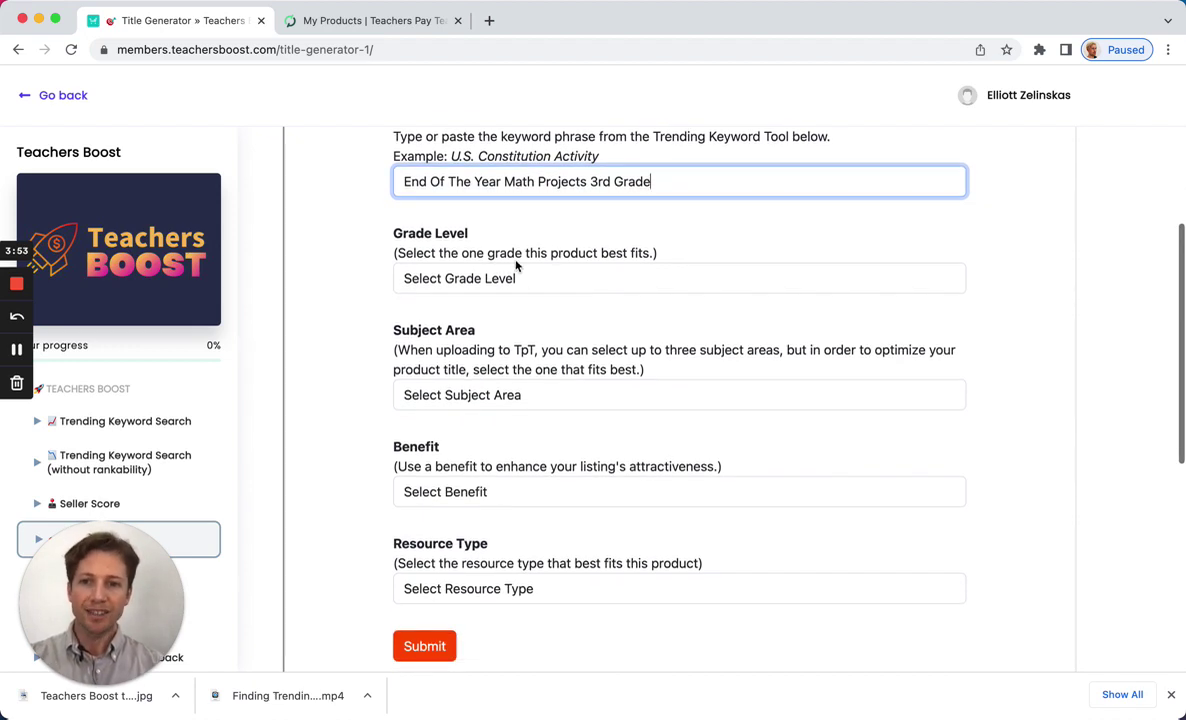
Set the Grade Level to 3rd
left_click(513, 277)
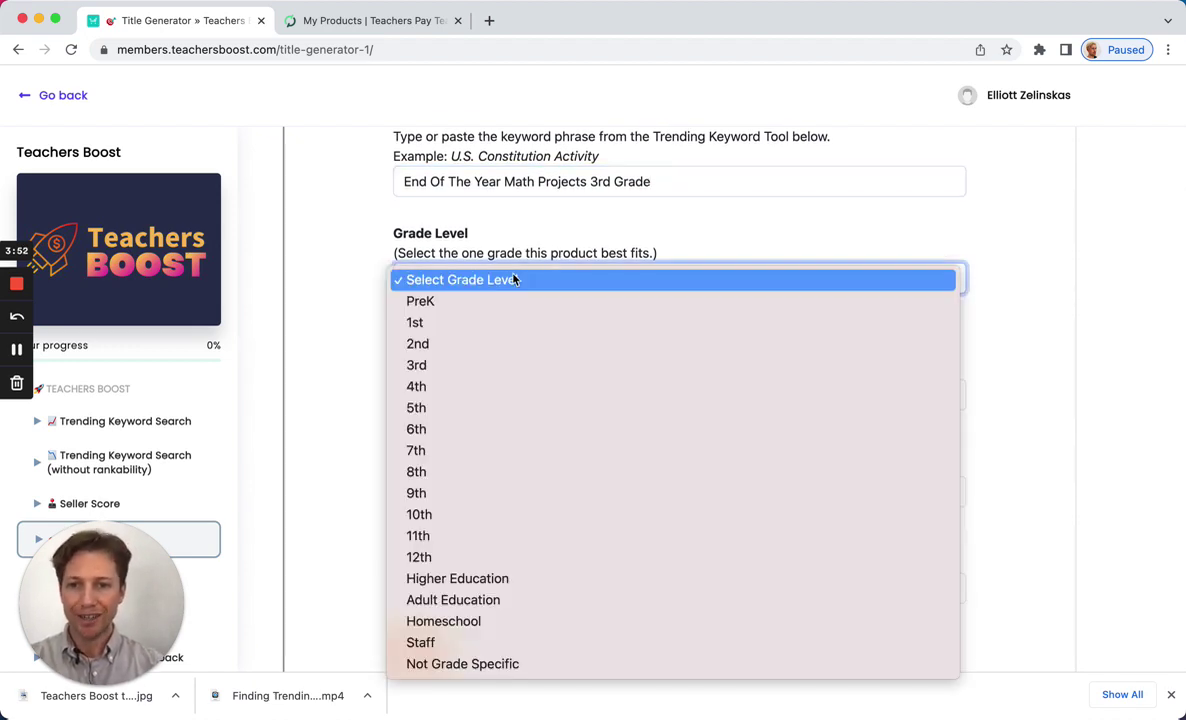
left_click(424, 372)
scroll(463, 373, "down", 2)
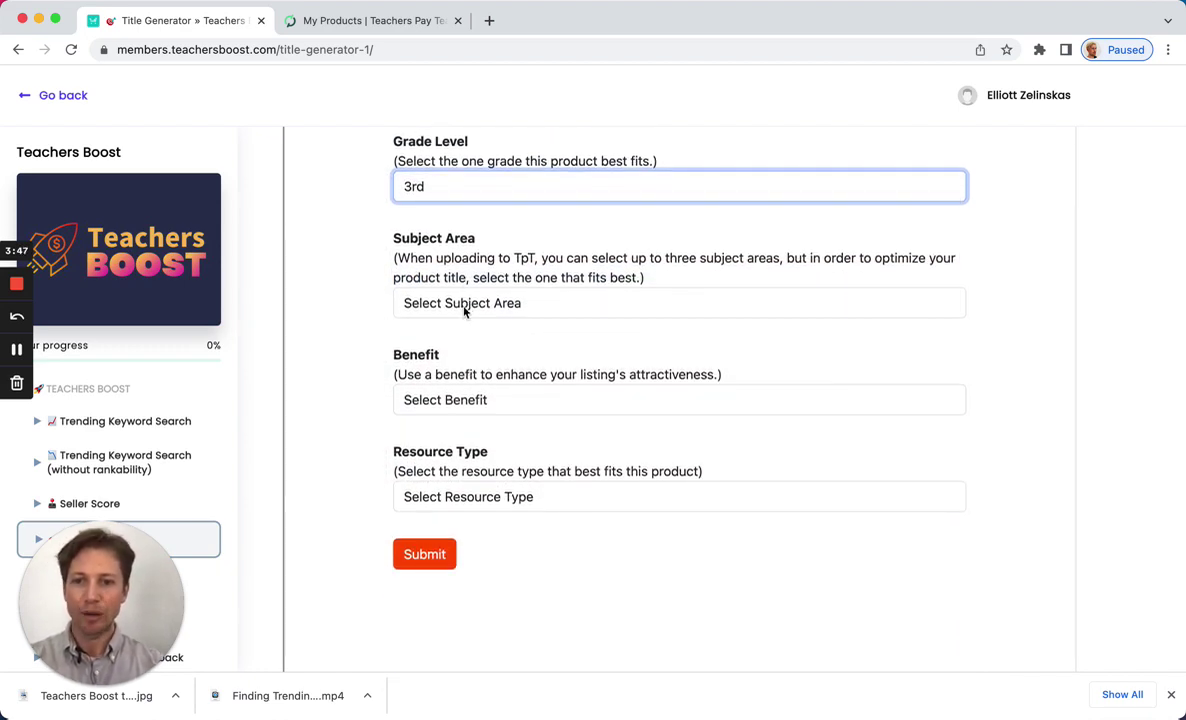
Set the Subject Area to Math
left_click(464, 311)
scroll(465, 403, "down", 3)
scroll(465, 403, "down", 4)
scroll(465, 403, "down", 1)
scroll(465, 403, "down", 5)
scroll(465, 403, "down", 3)
scroll(465, 403, "down", 3)
scroll(465, 403, "down", 8)
scroll(465, 403, "down", 6)
scroll(465, 408, "down", 4)
scroll(463, 450, "down", 1)
left_click(428, 460)
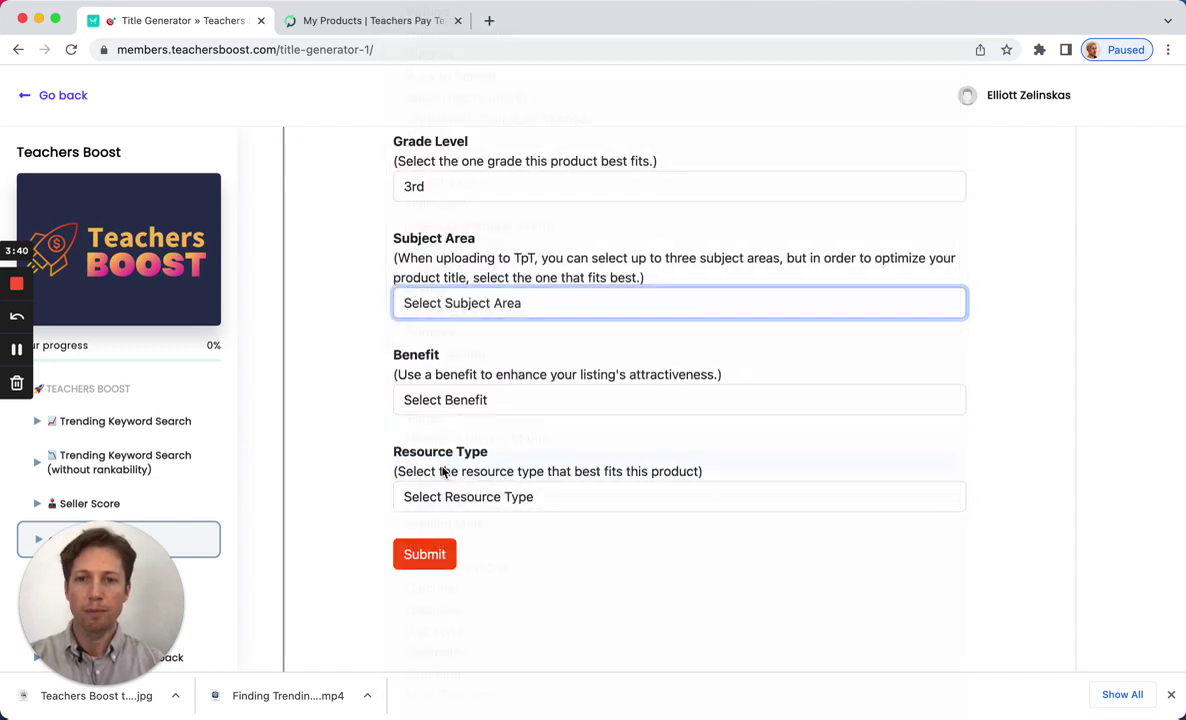
left_click(352, 312)
scroll(352, 312, "up", 2)
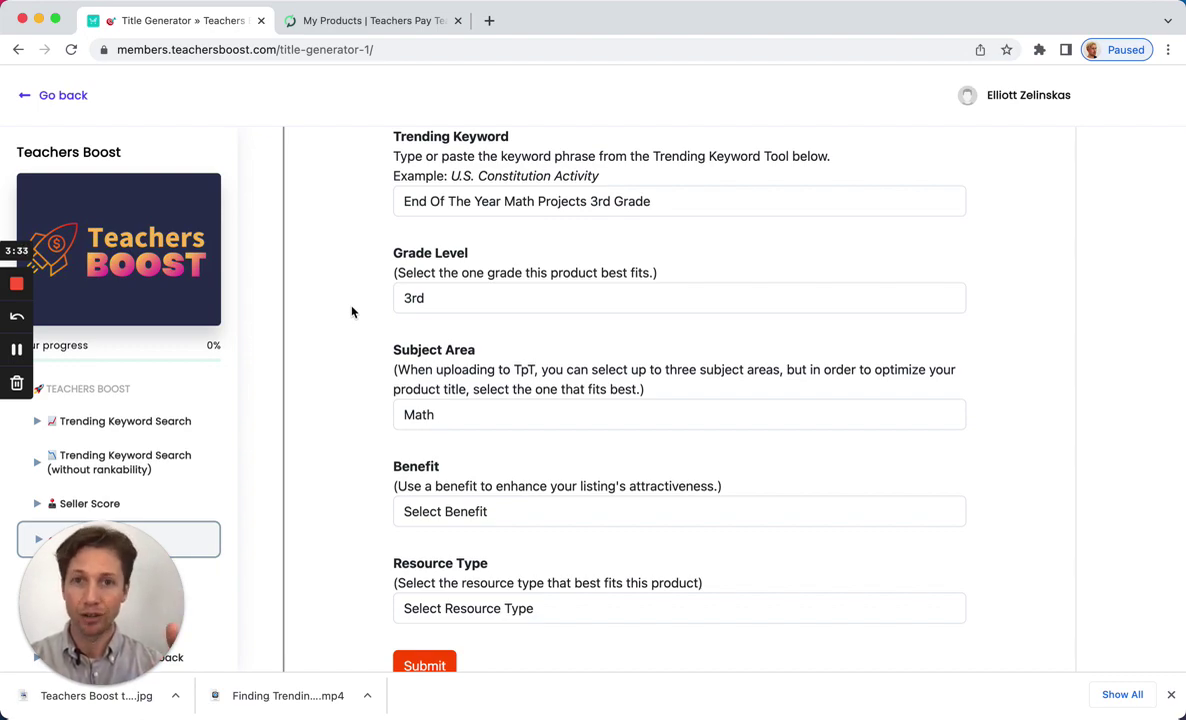
scroll(530, 209, "up", 5)
scroll(530, 209, "down", 5)
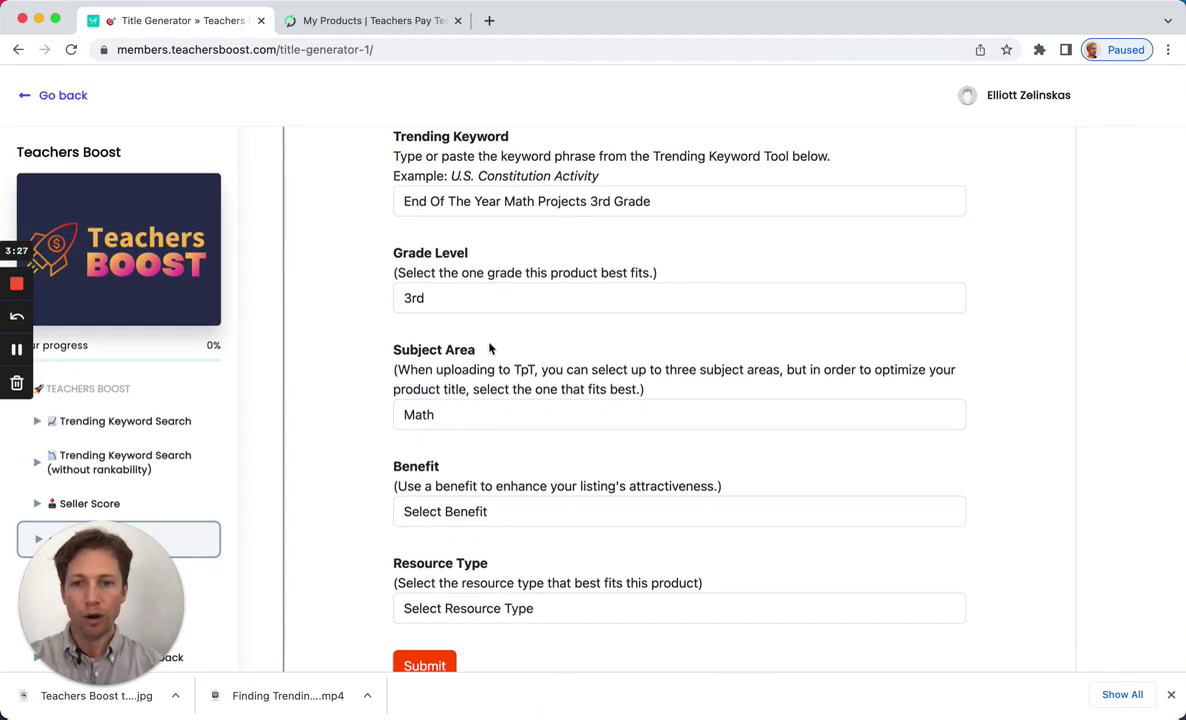
Change the Subject Area from Math to Measurement
left_click(464, 418)
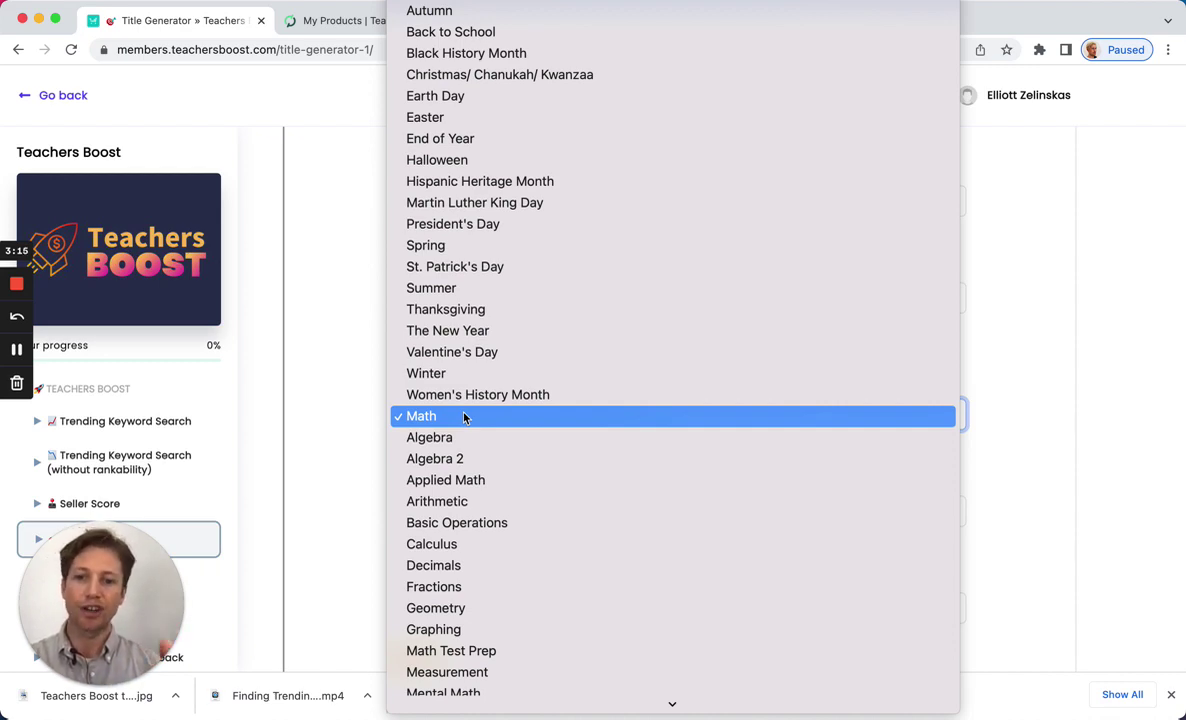
scroll(464, 418, "down", 2)
scroll(464, 418, "down", 2)
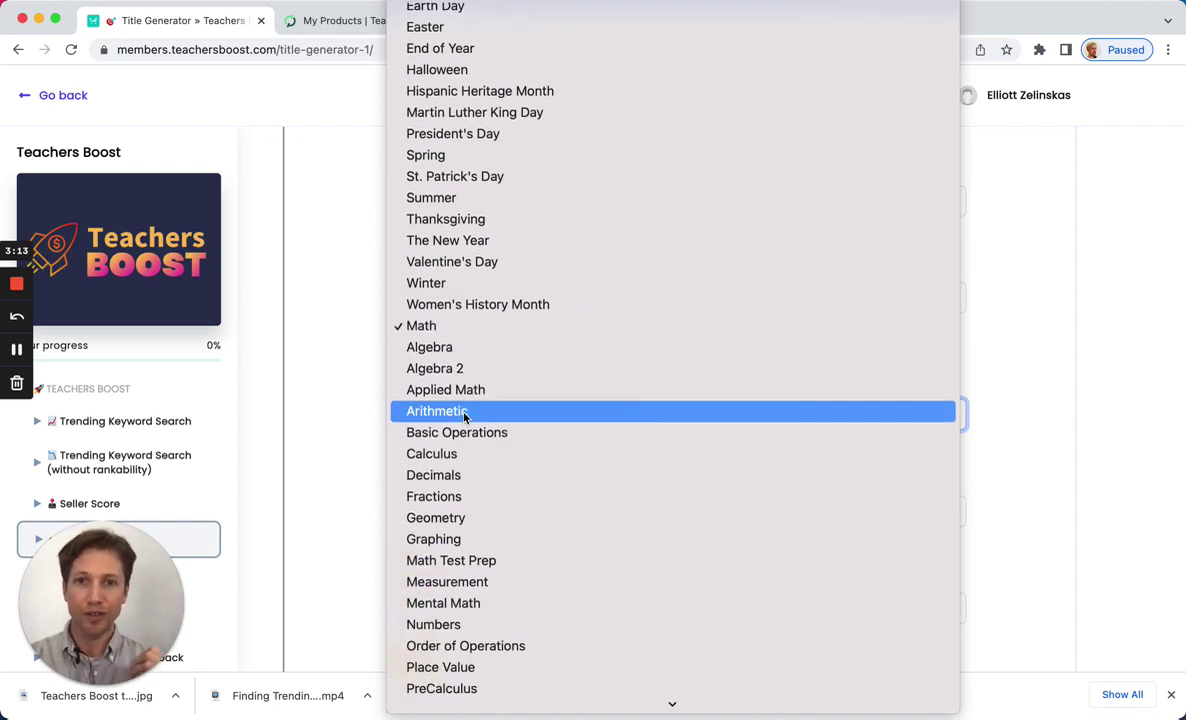
scroll(464, 418, "down", 1)
scroll(470, 445, "down", 2)
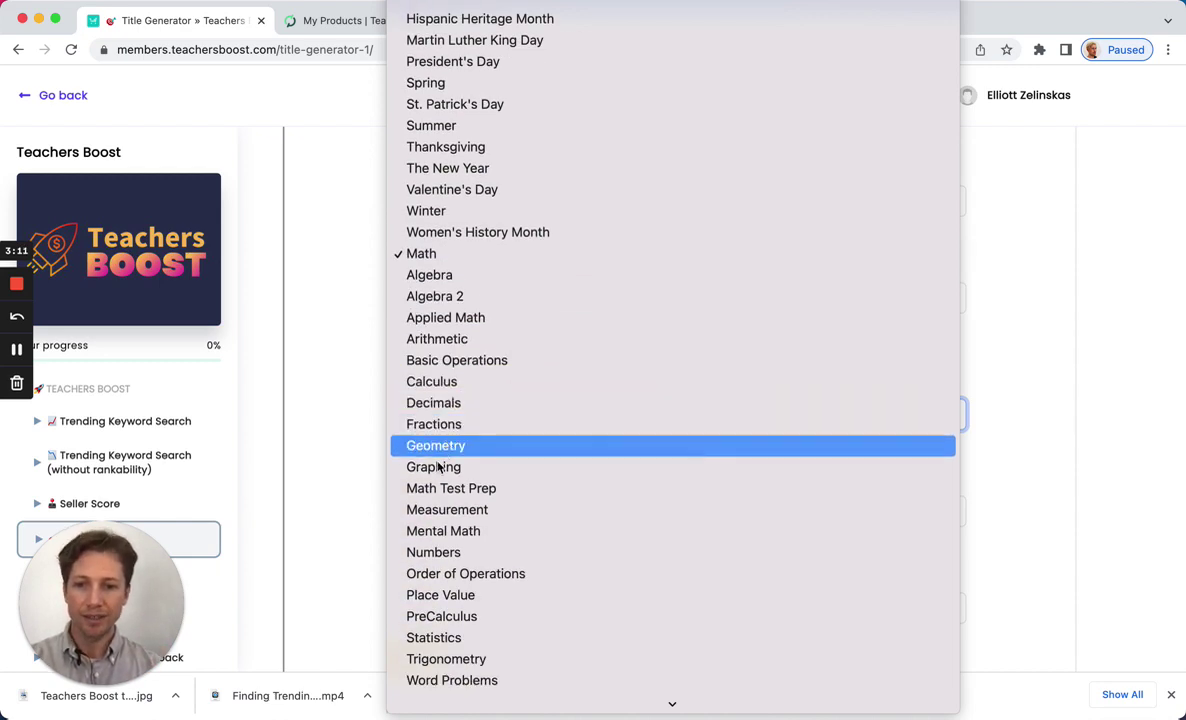
left_click(433, 513)
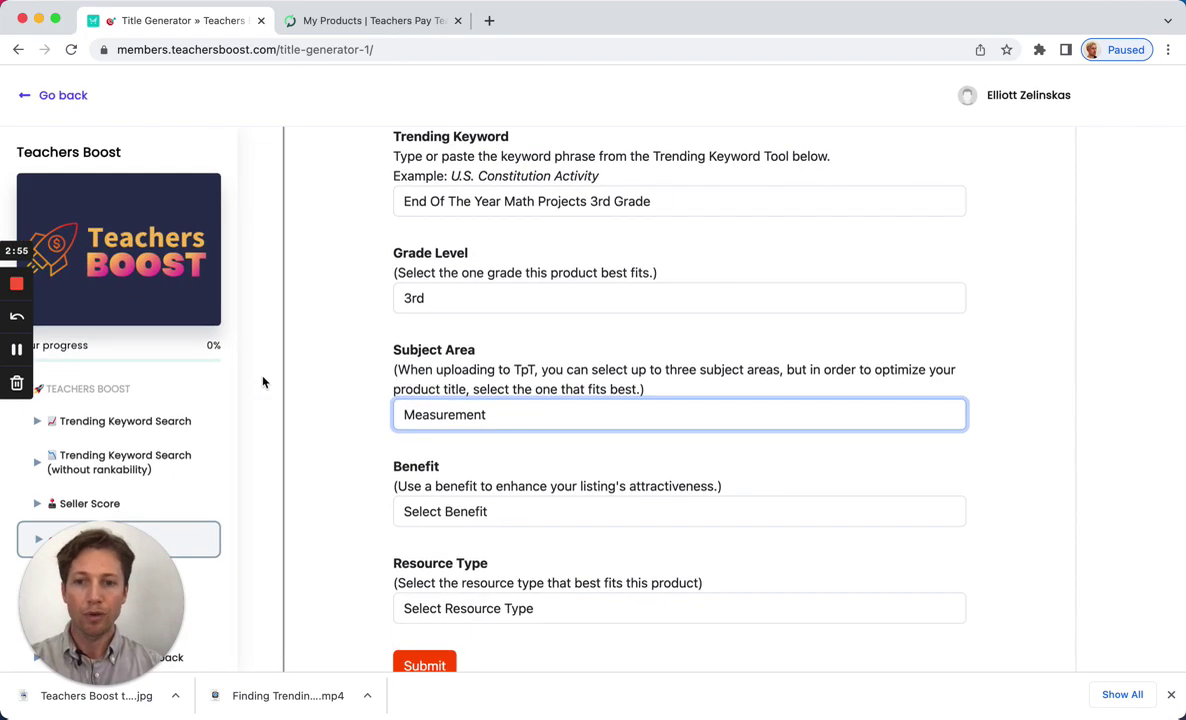
Set the Benefit to No-prep
scroll(432, 470, "down", 2)
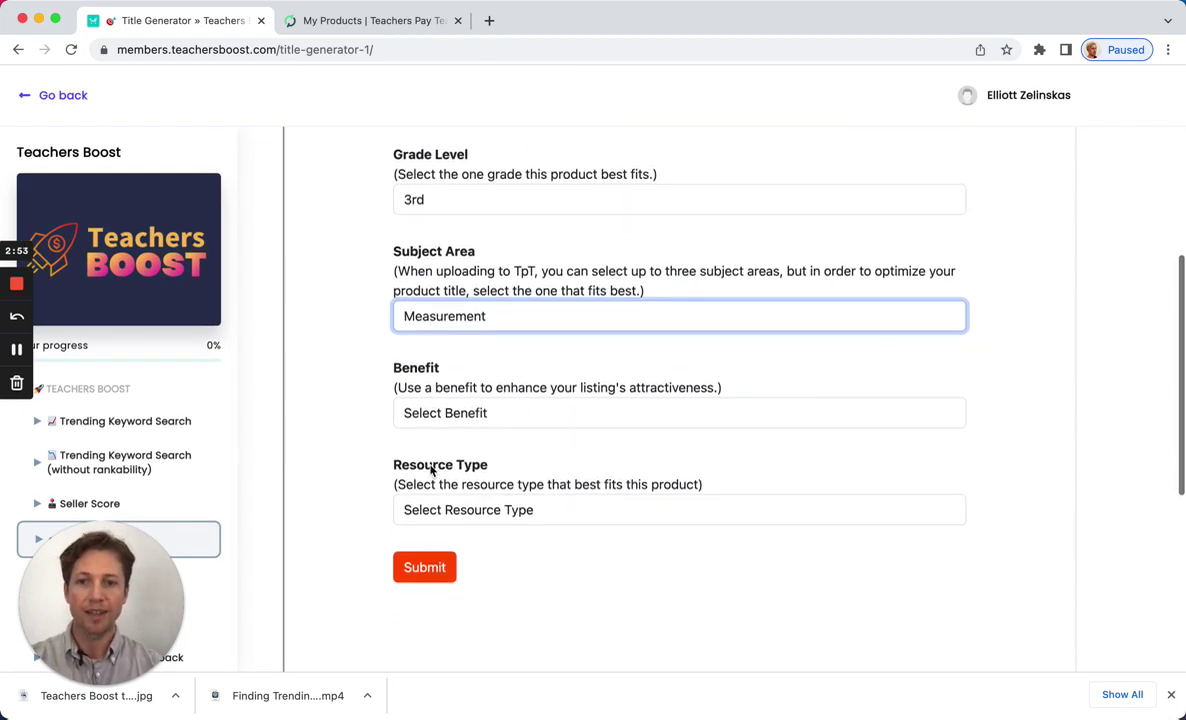
left_click(441, 417)
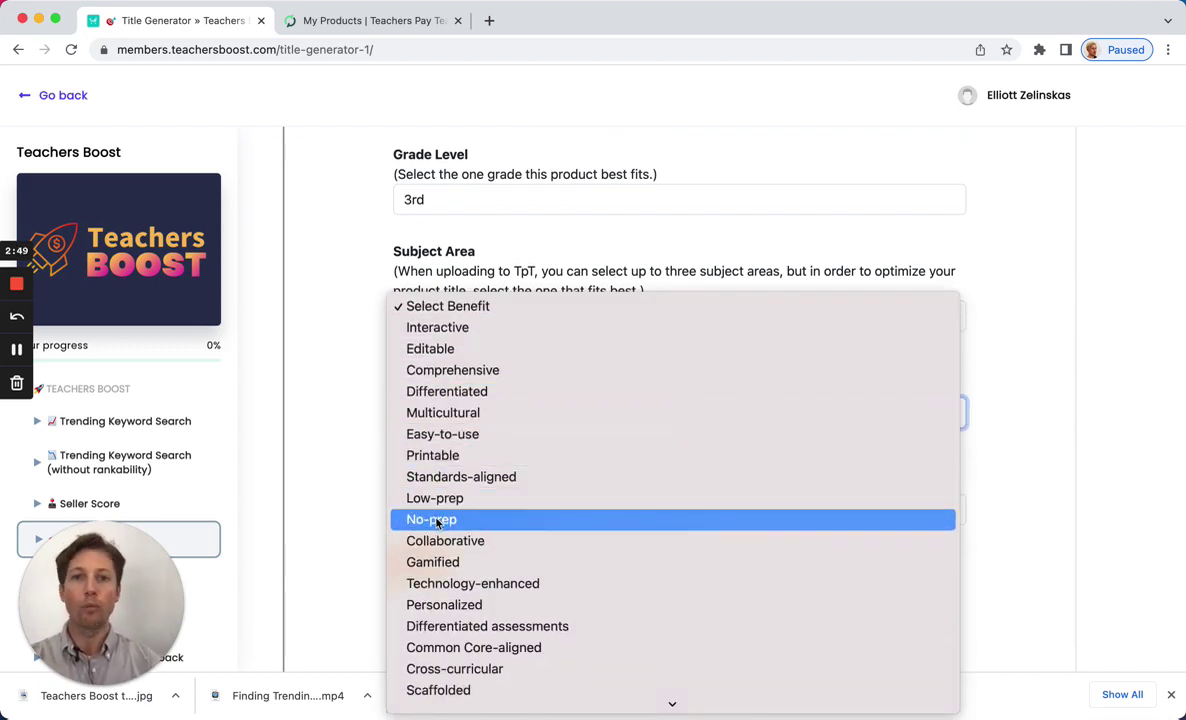
left_click(437, 521)
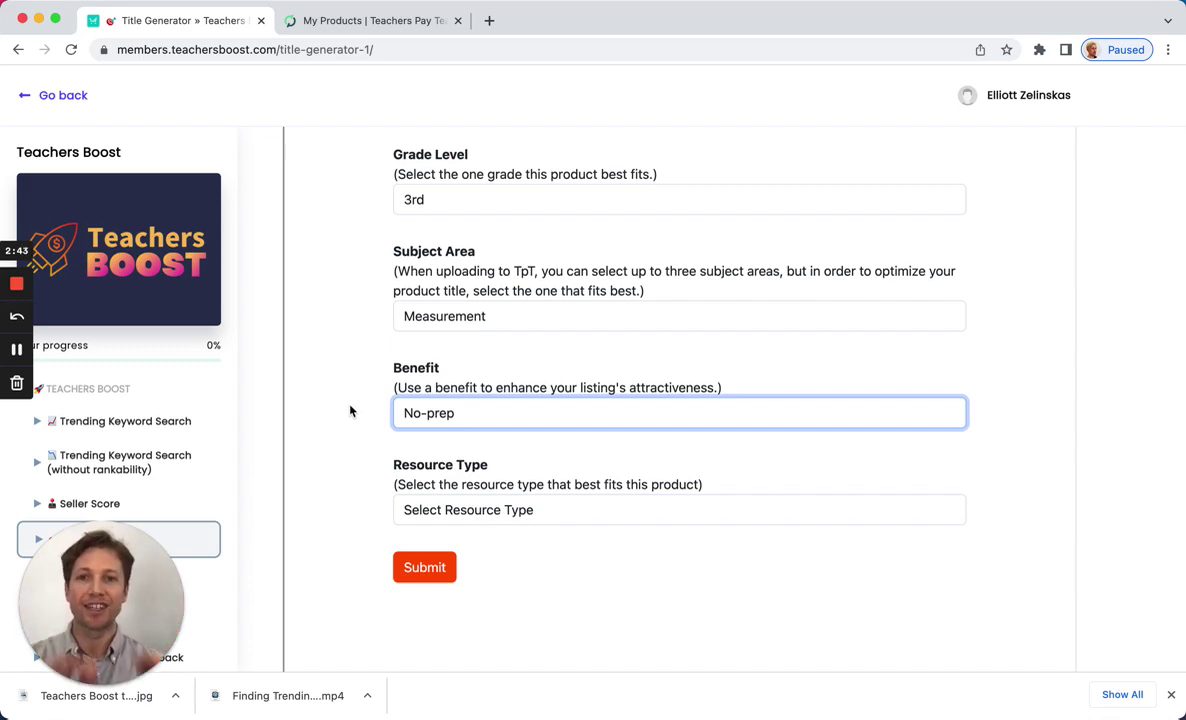
left_click(350, 410)
Set the Resource Type to Google Apps
scroll(350, 410, "down", 1)
scroll(350, 410, "down", 1)
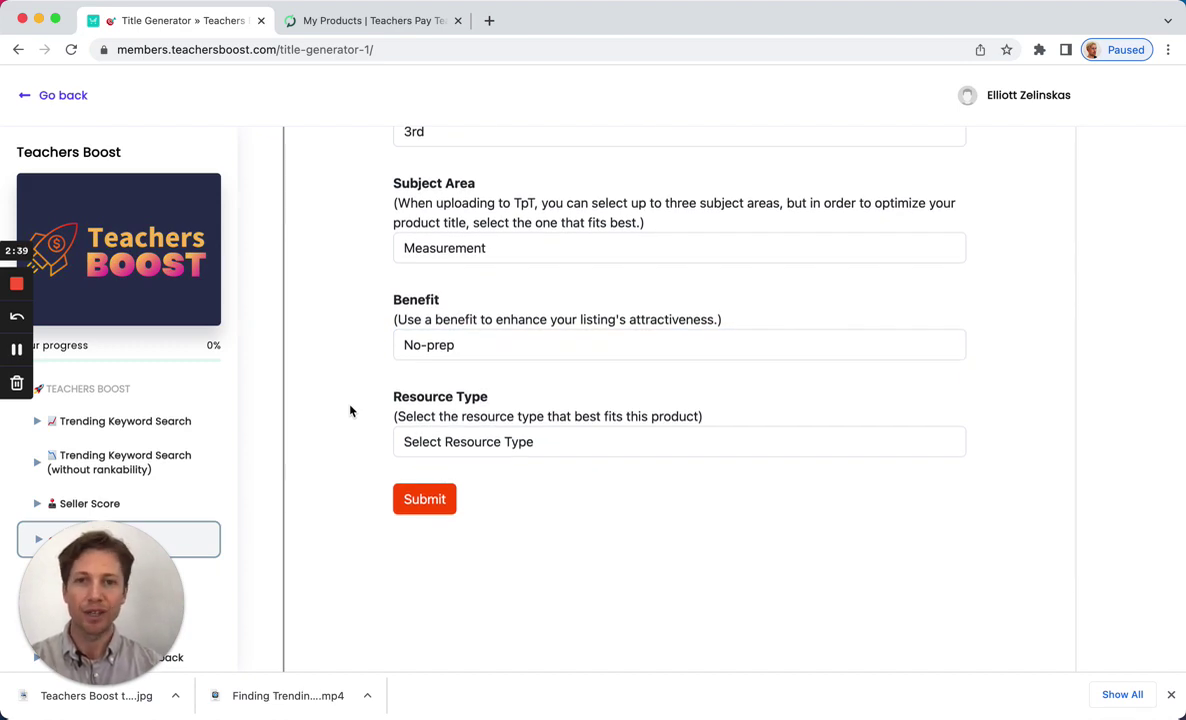
left_click(418, 444)
scroll(431, 497, "down", 8)
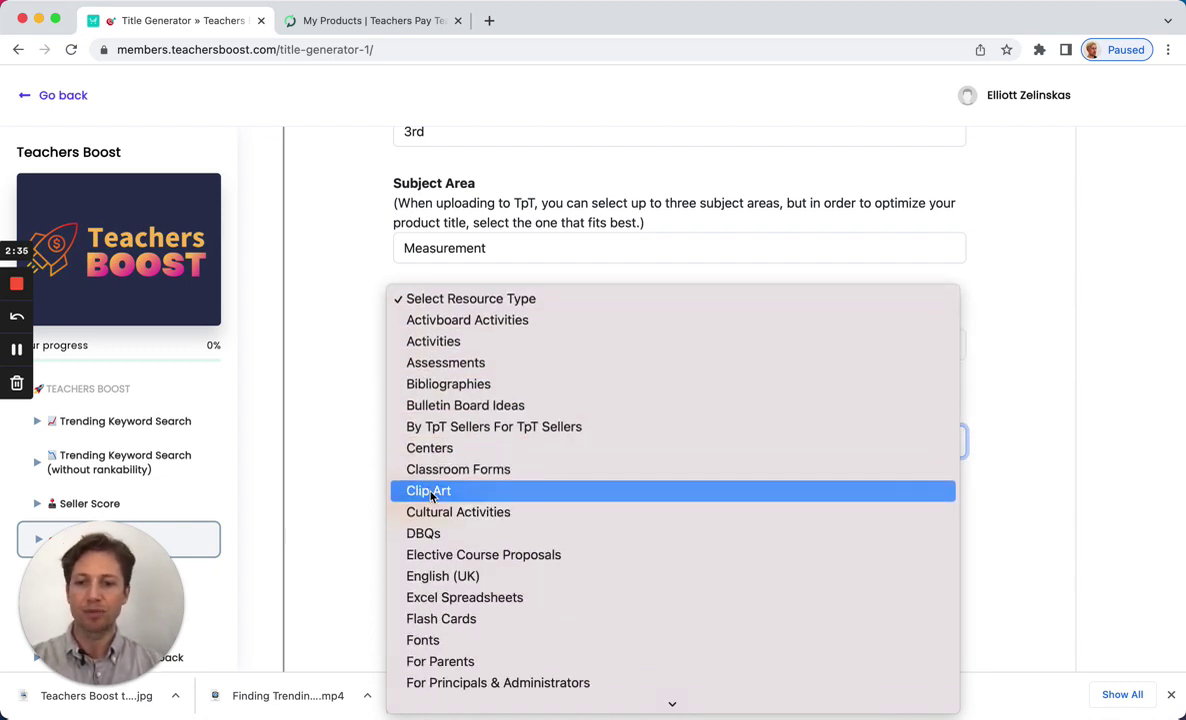
scroll(433, 505, "down", 5)
left_click(437, 530)
scroll(357, 424, "up", 1)
Generate the SEO title and select it: 'End Of The Year Math Projects 3rd Grade, 3rd, Measurement, No-prep, Google Apps'
left_click(407, 549)
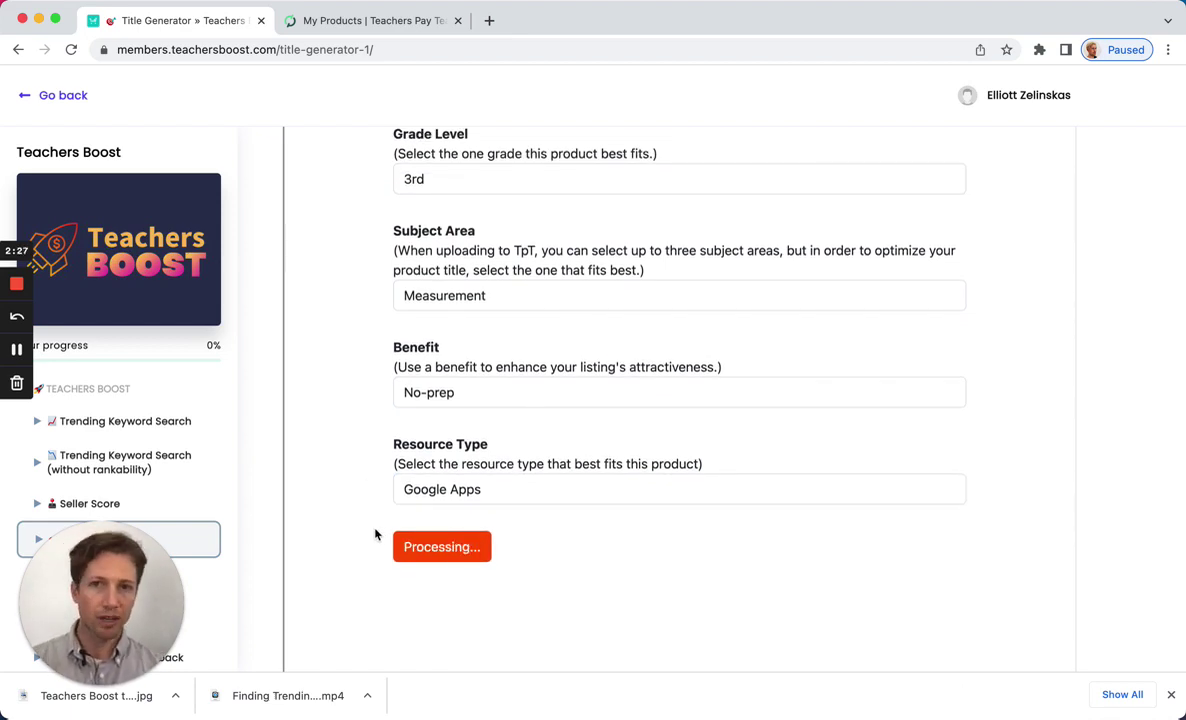
scroll(375, 535, "down", 2)
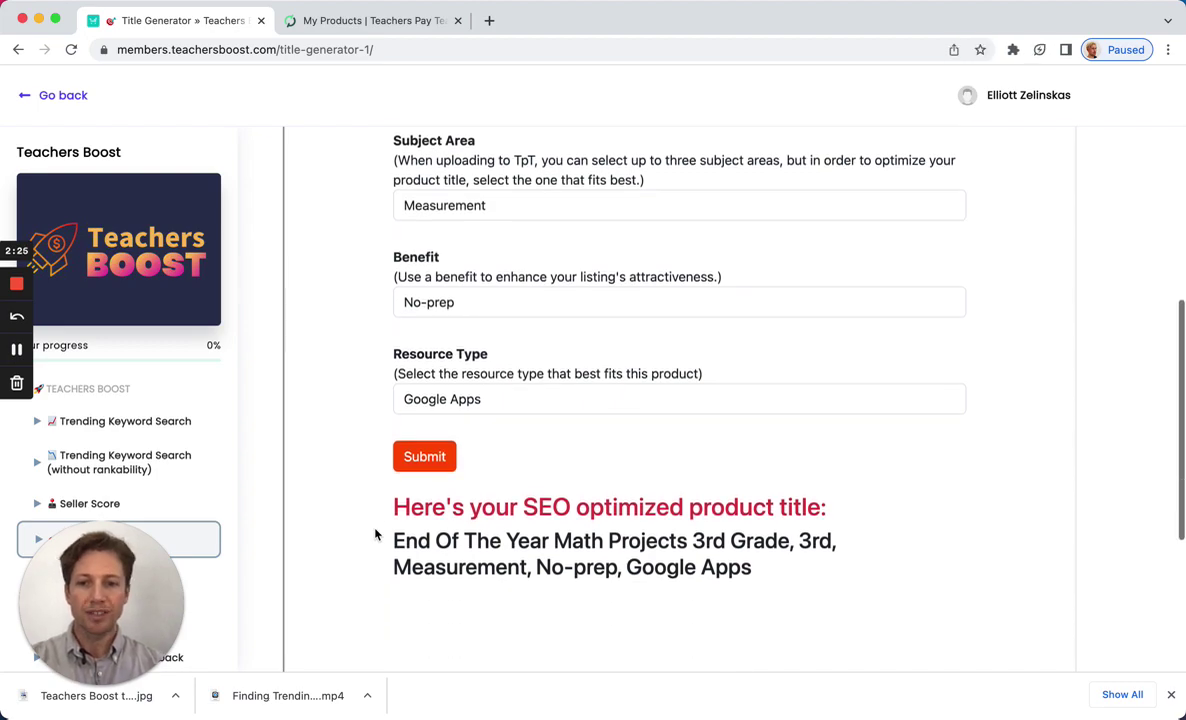
triple_click(474, 505)
scroll(686, 519, "down", 1)
key("super+equal")
key("super+equal")
key("super+equal")
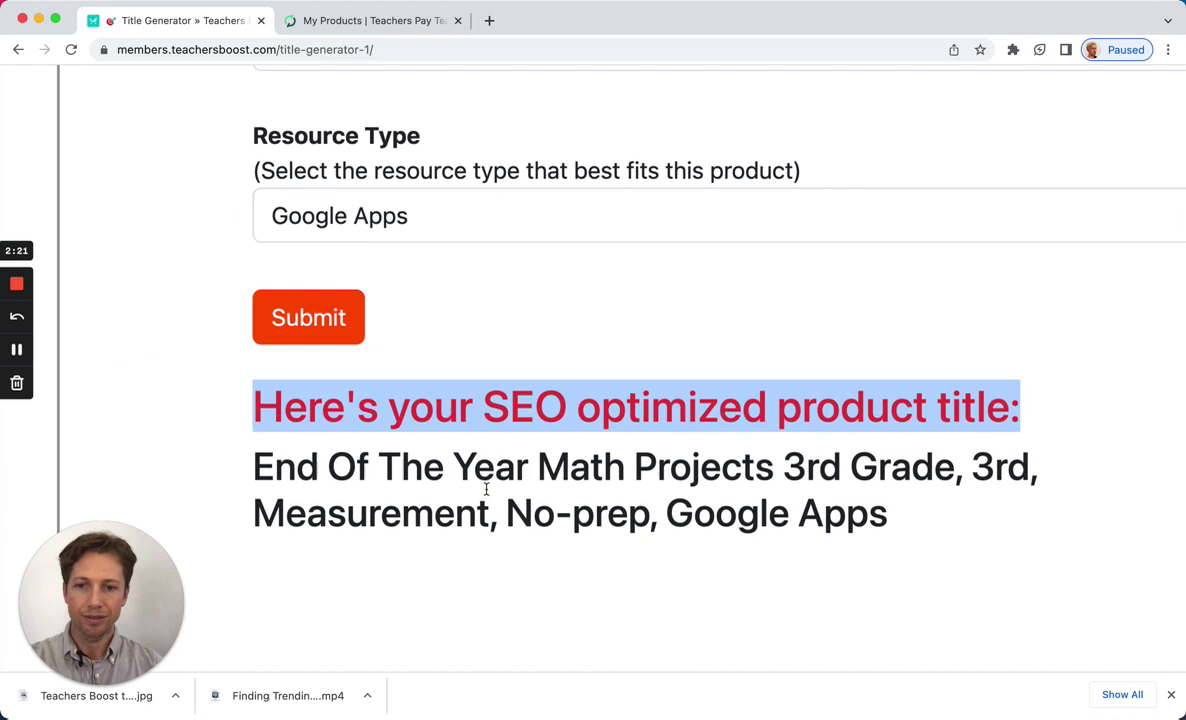
triple_click(460, 475)
key("ctrl+c")
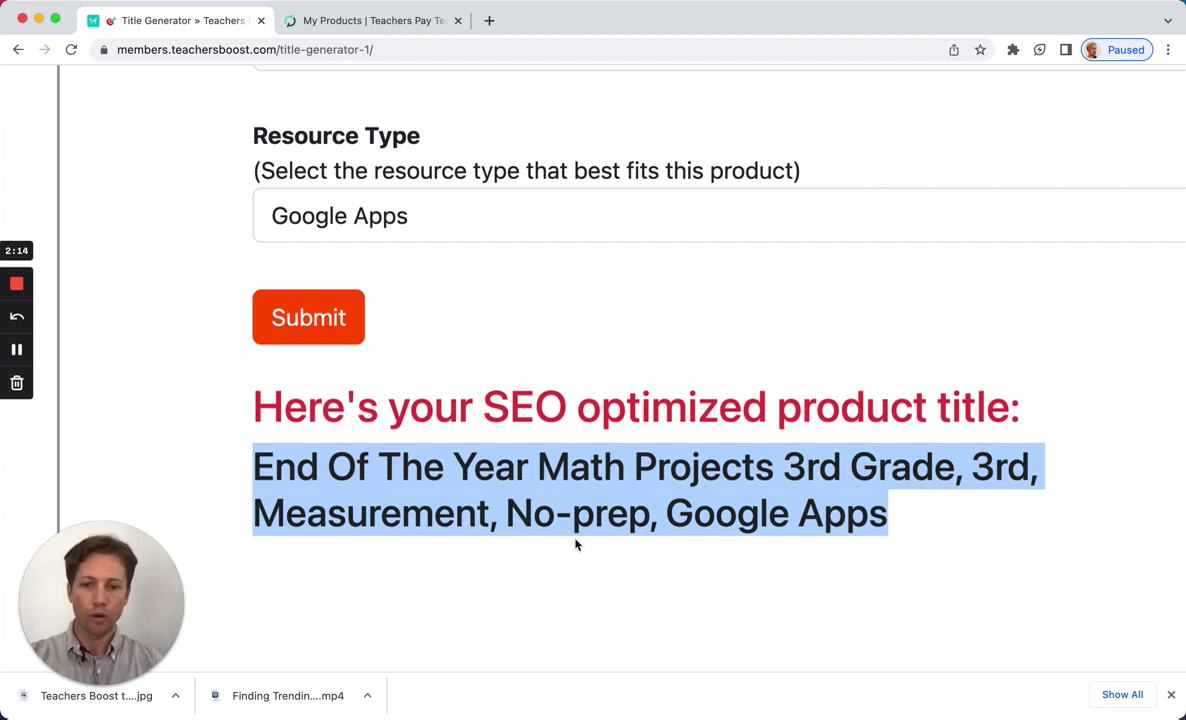
Paste the generated title into the TPT Title field and delete the duplicate '3rd'
key("ctrl+Tab")
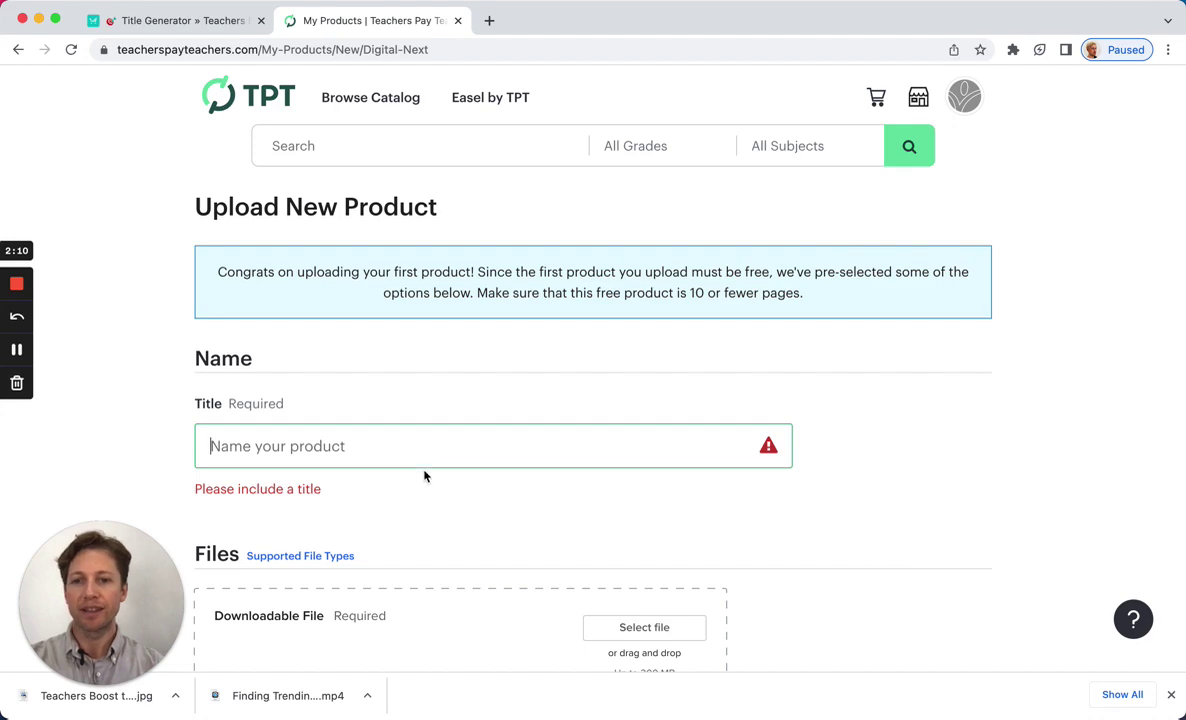
key("ctrl+v")
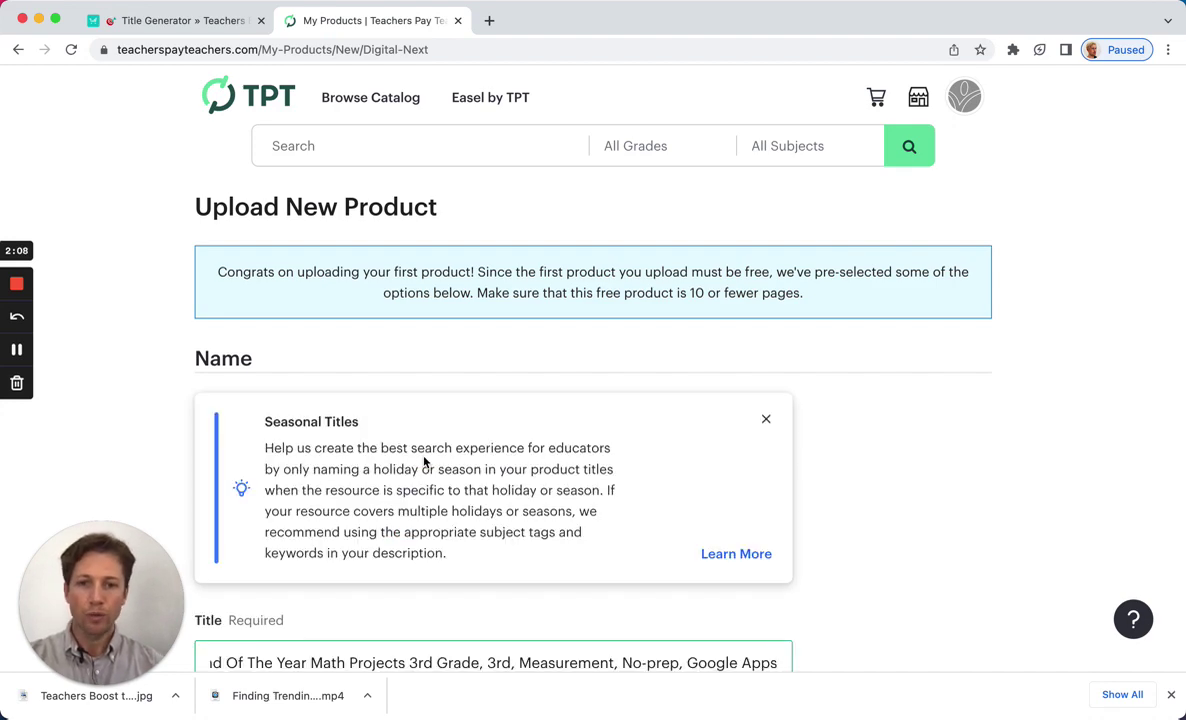
left_click(766, 419)
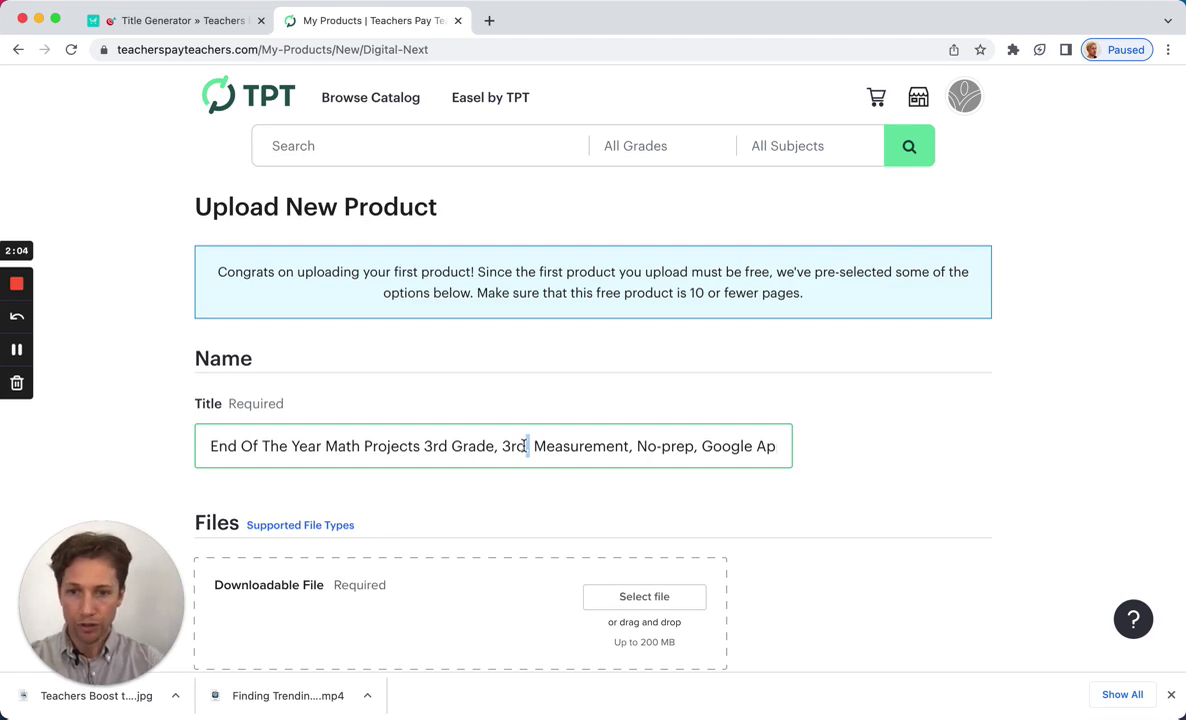
key("BackSpace")
key("BackSpace")
key("BackSpace")
key("BackSpace")
key("BackSpace")
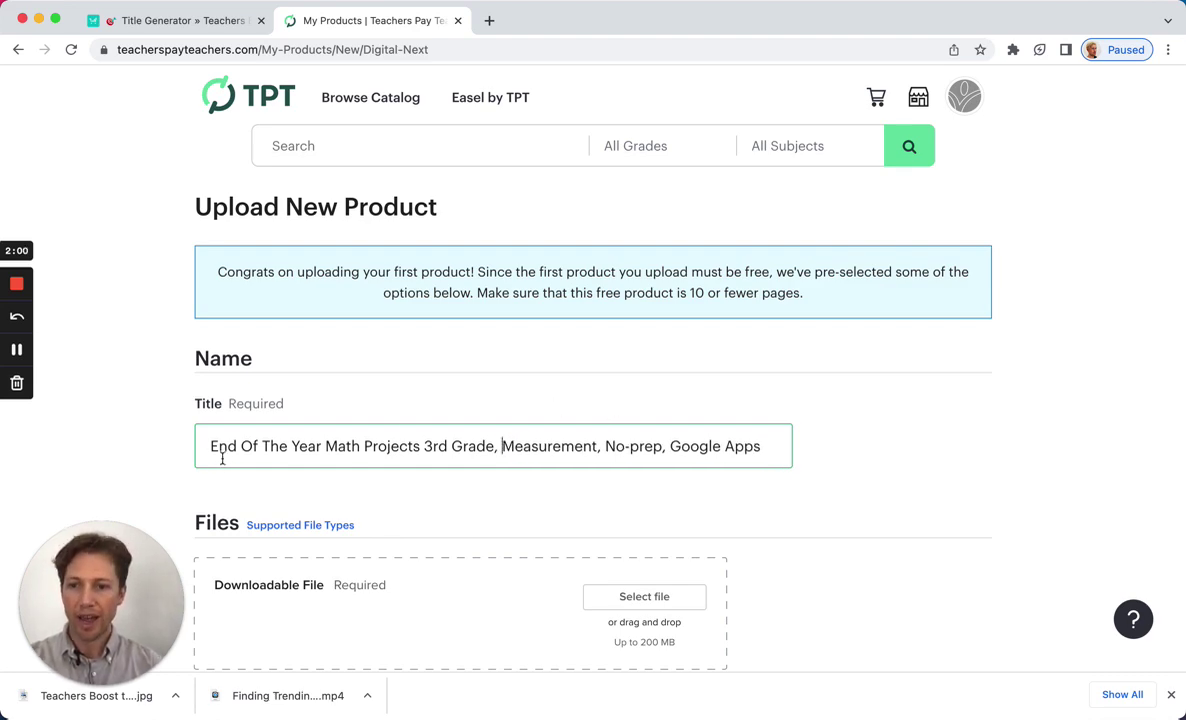
left_click(224, 447)
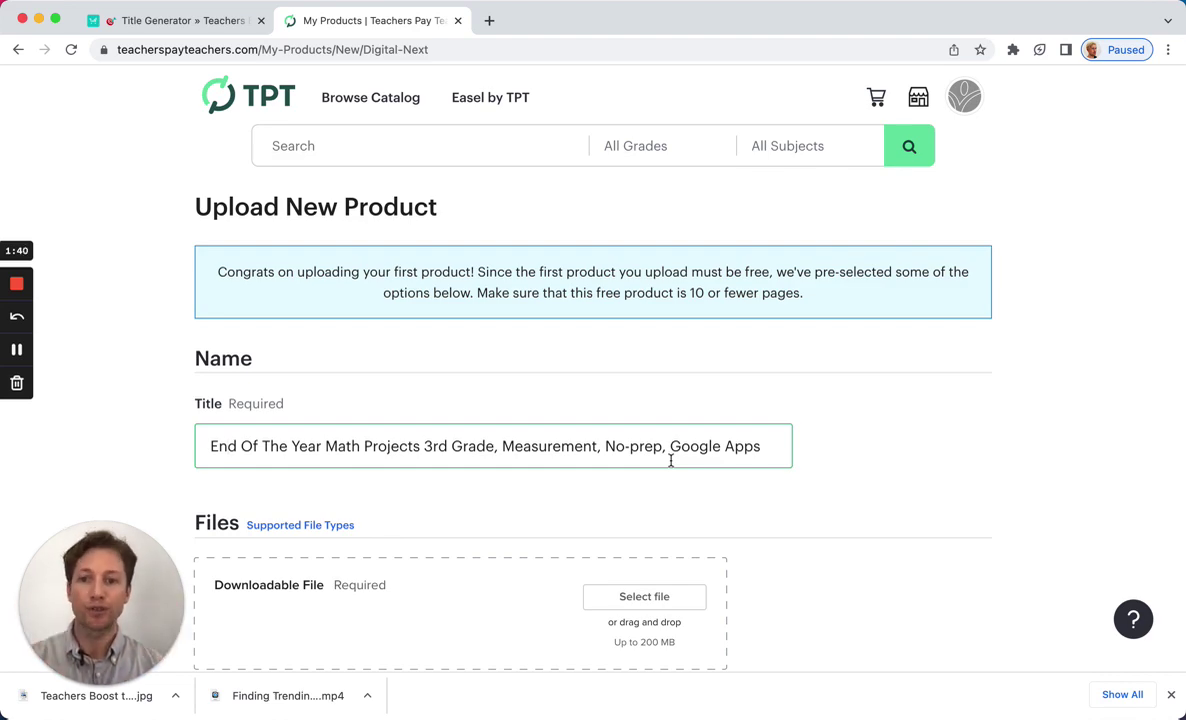
left_click(229, 455)
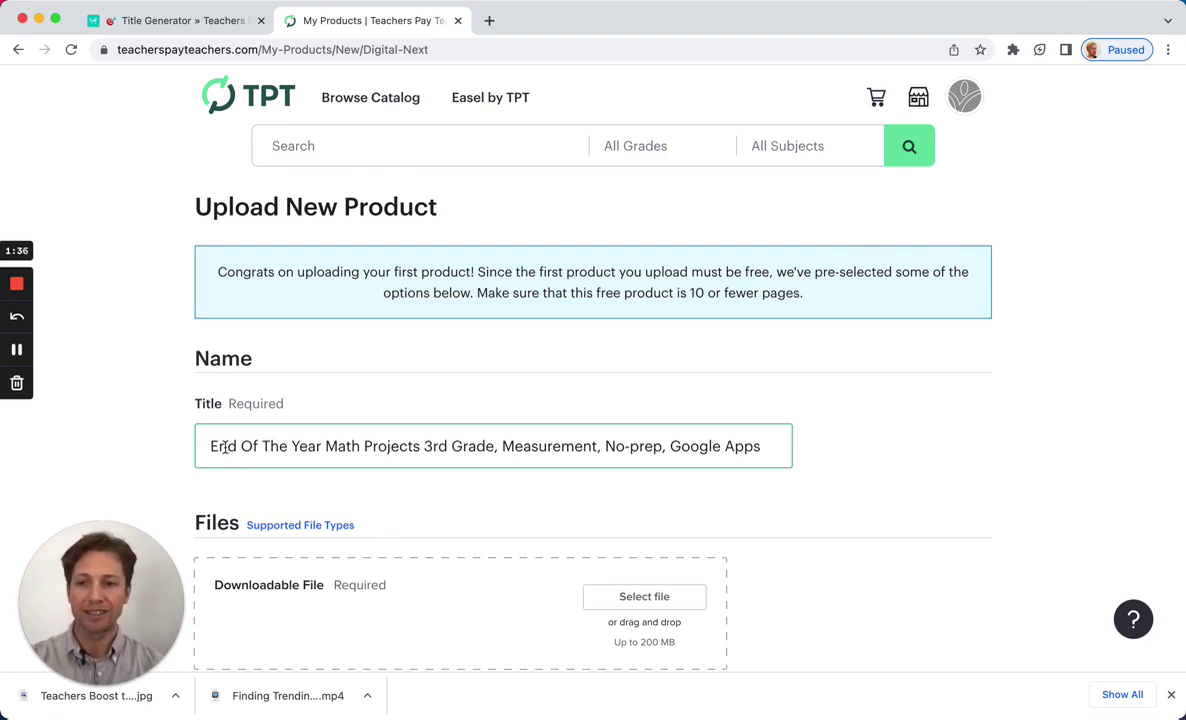
left_click_drag(211, 446, 760, 446)
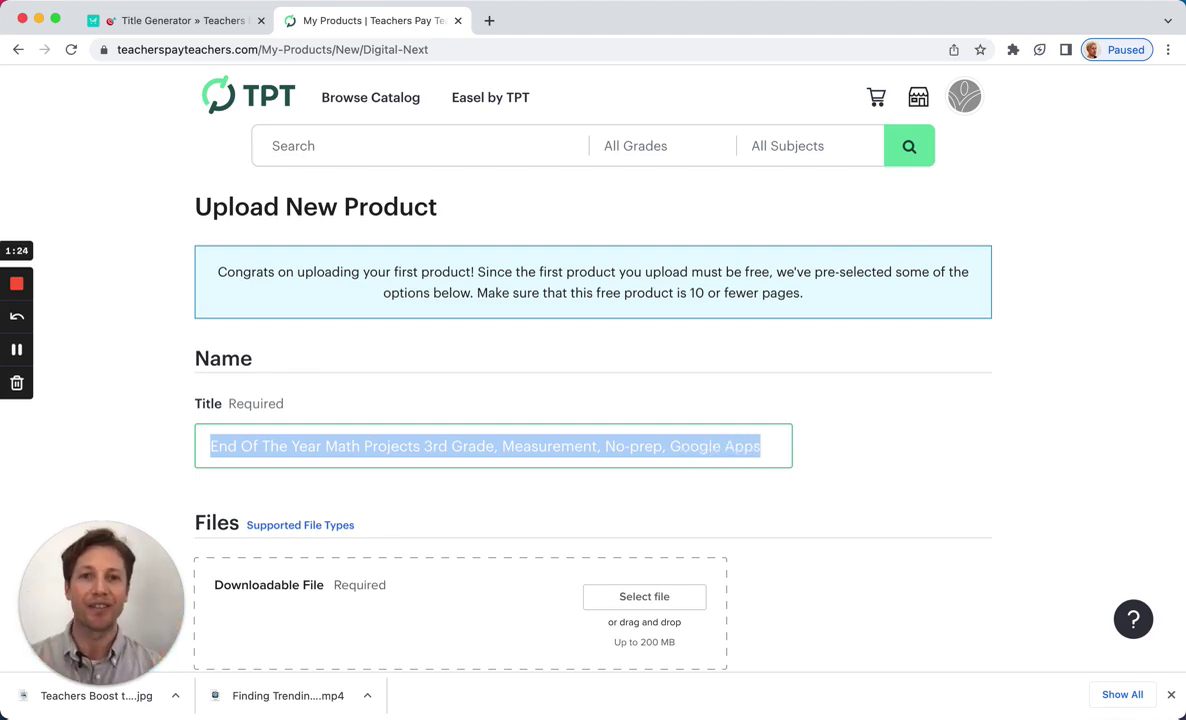